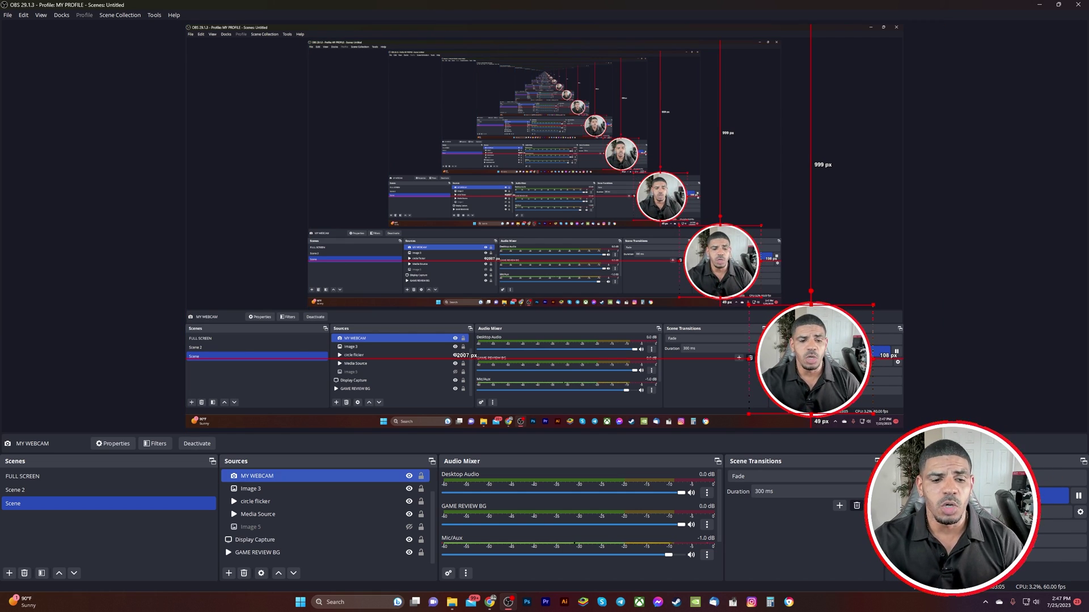
Step: Begin adding a new Video Capture Device source, then cancel it
click(229, 573)
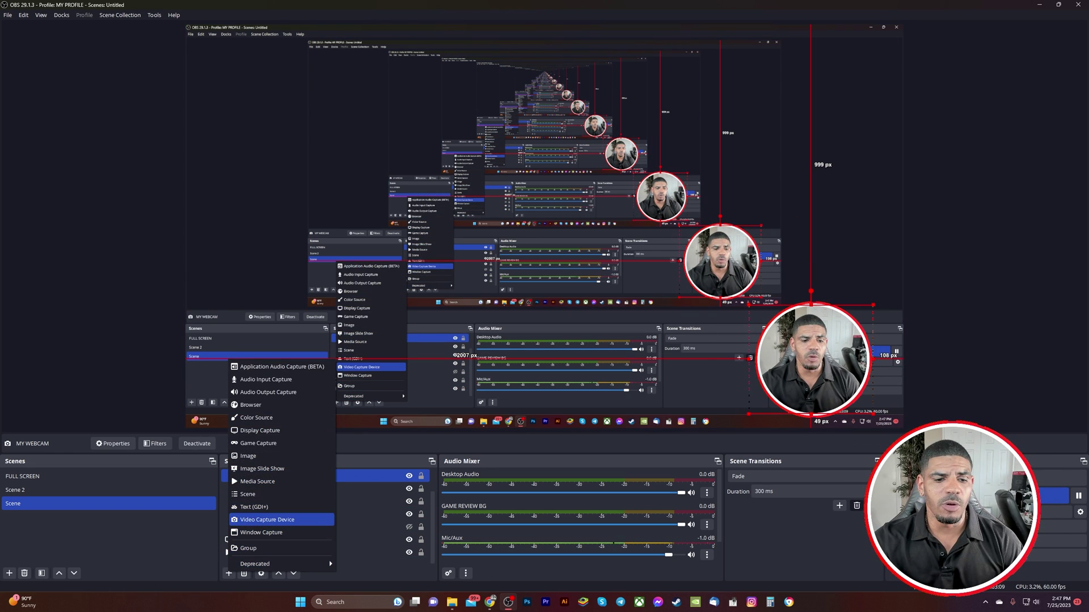
key(Return)
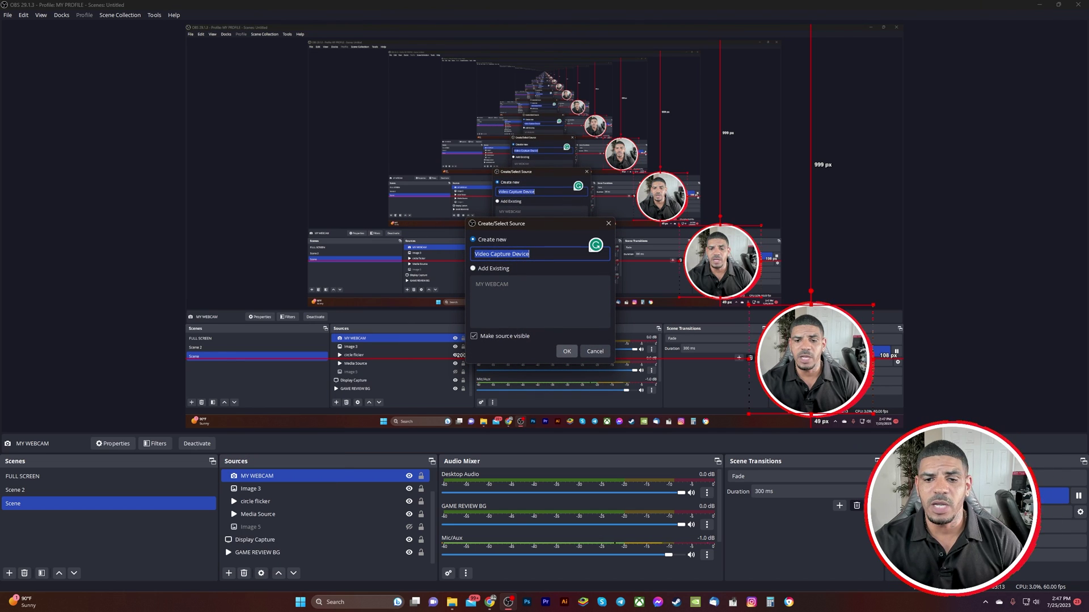
click(595, 351)
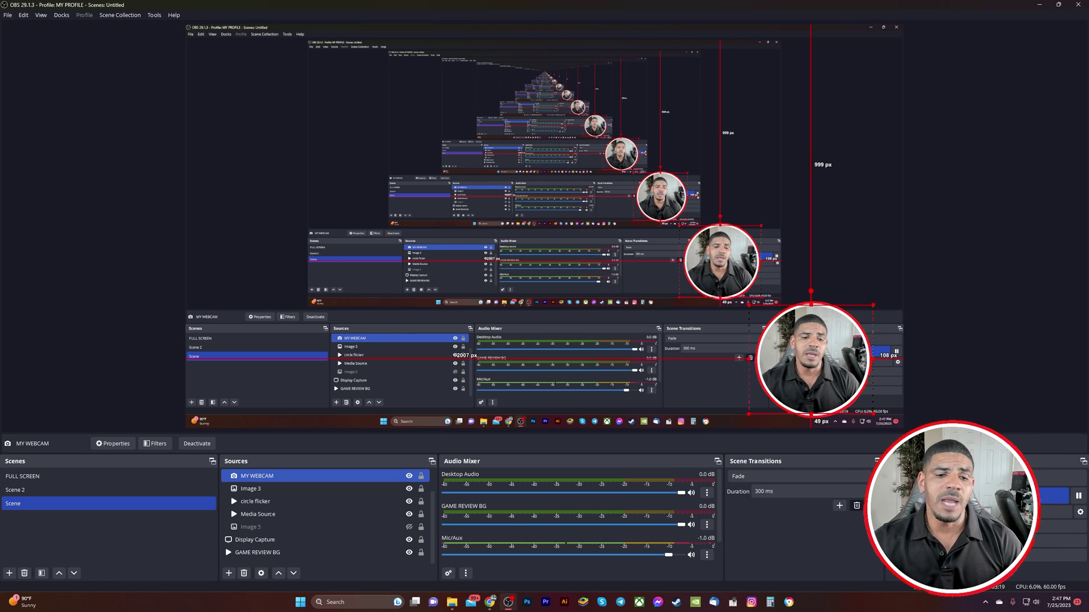
Step: Open the MY WEBCAM properties, keep Resolution/FPS Type on Custom, and list the available resolutions
right_click(344, 475)
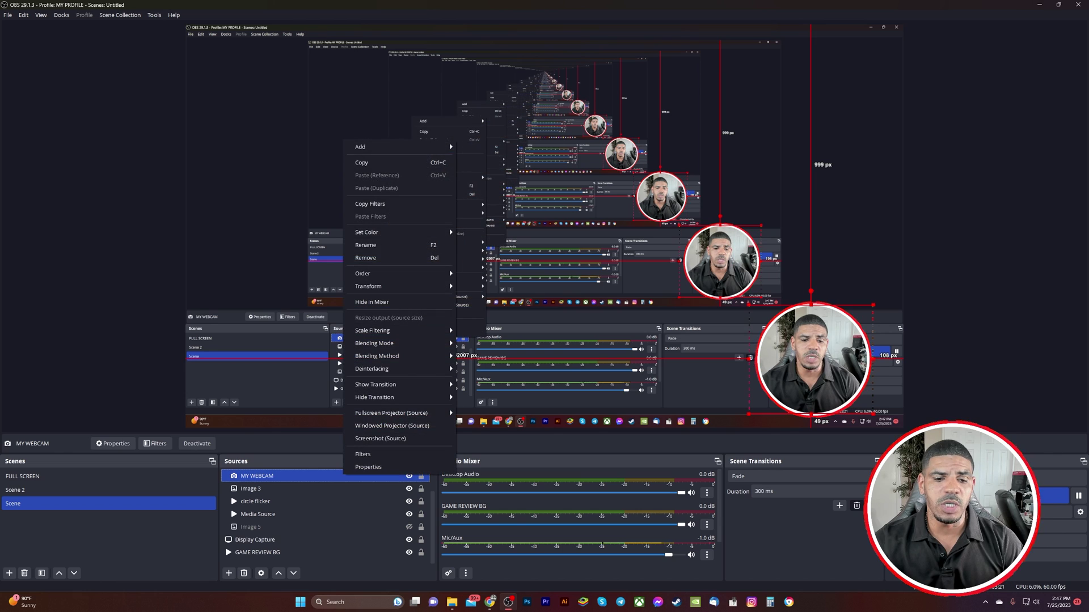
click(370, 467)
drag(571, 170, 575, 72)
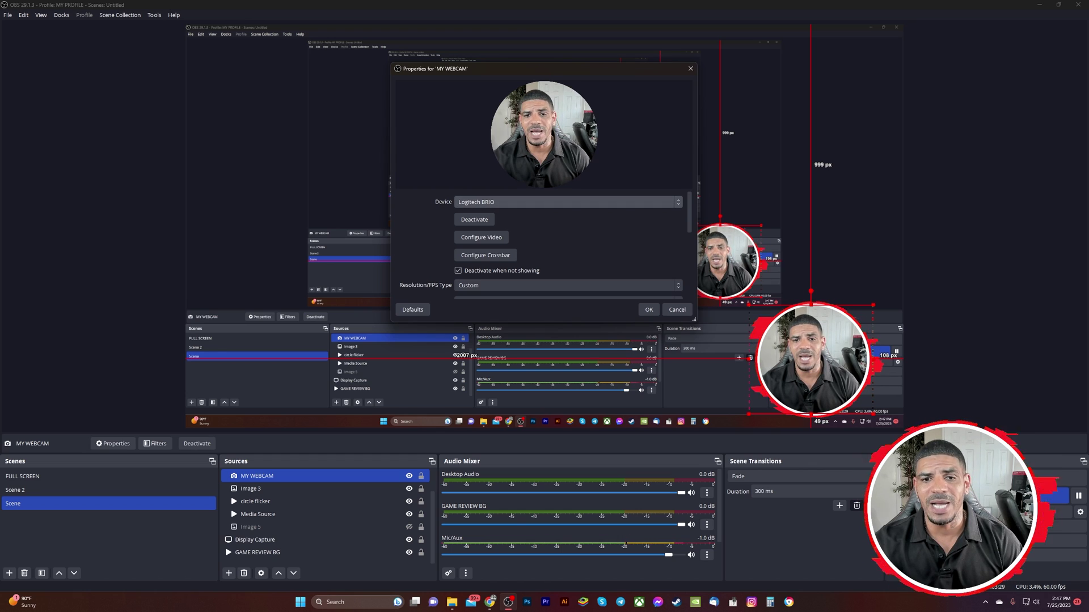
scroll(540, 243, down, 1)
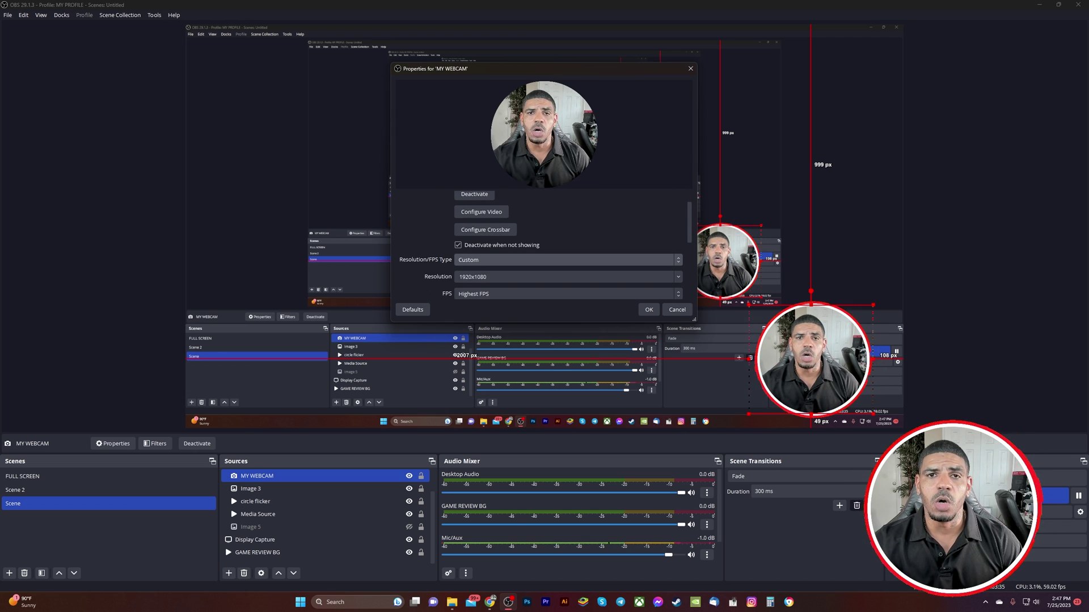
click(567, 259)
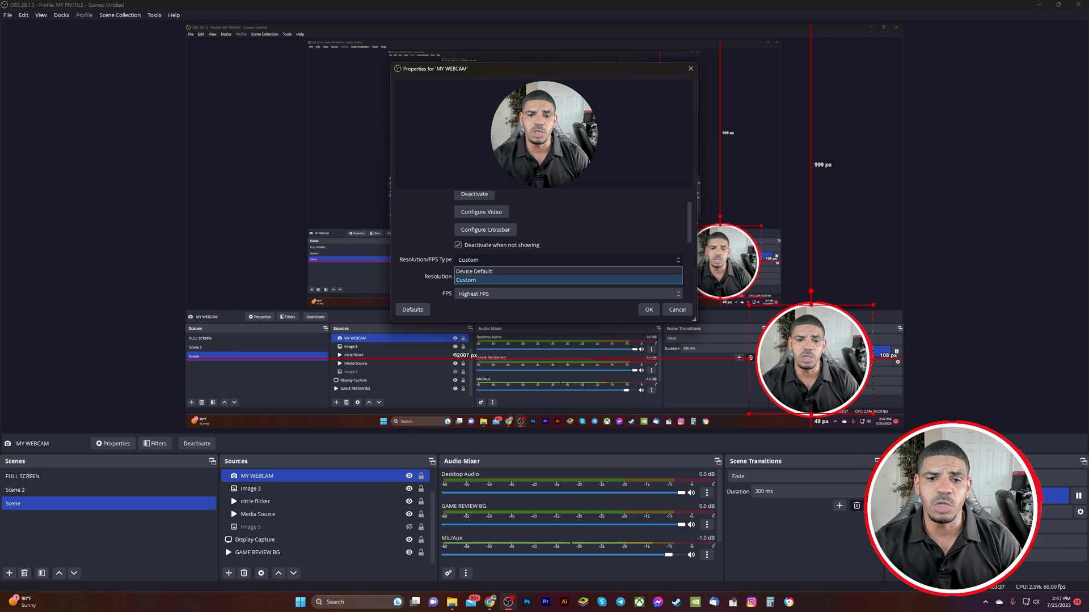
click(567, 279)
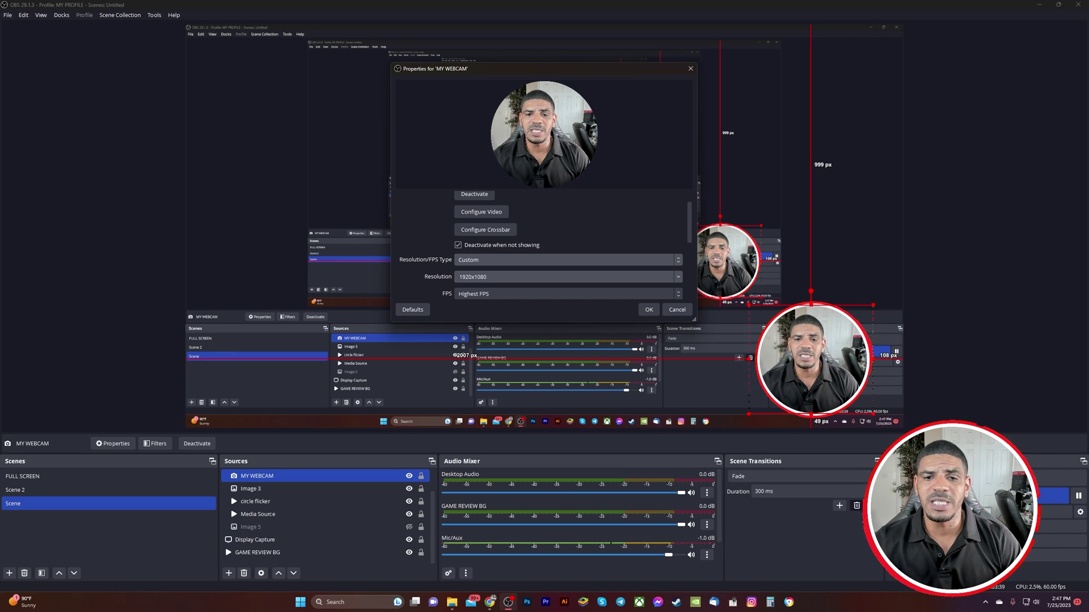
click(567, 276)
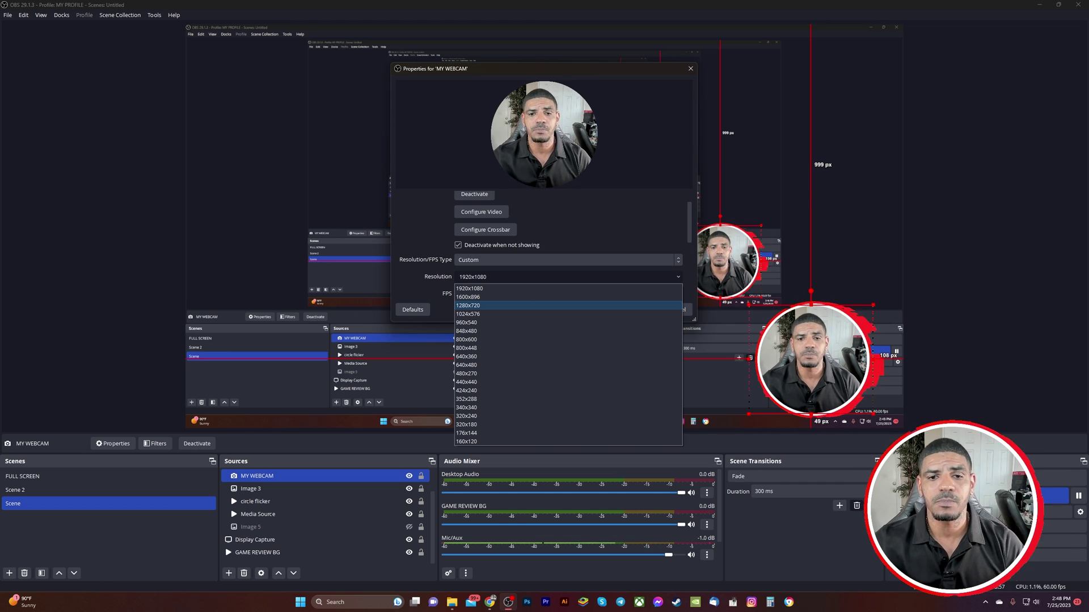
Step: Keep the webcam resolution at 1920x1080 and the frame rate on Highest FPS
key(Up)
key(Up)
key(Return)
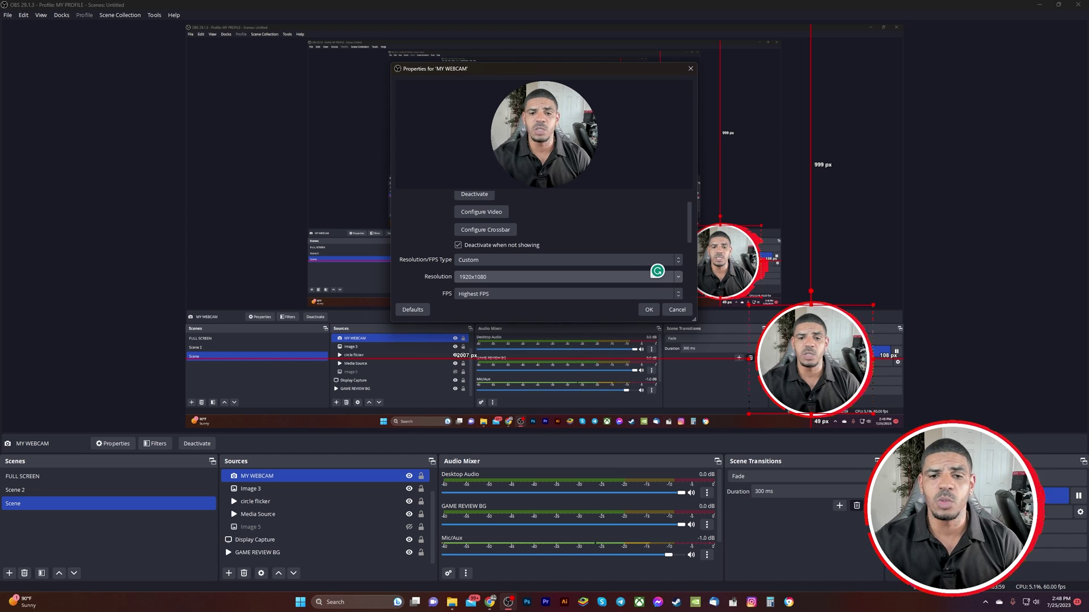
scroll(539, 244, down, 3)
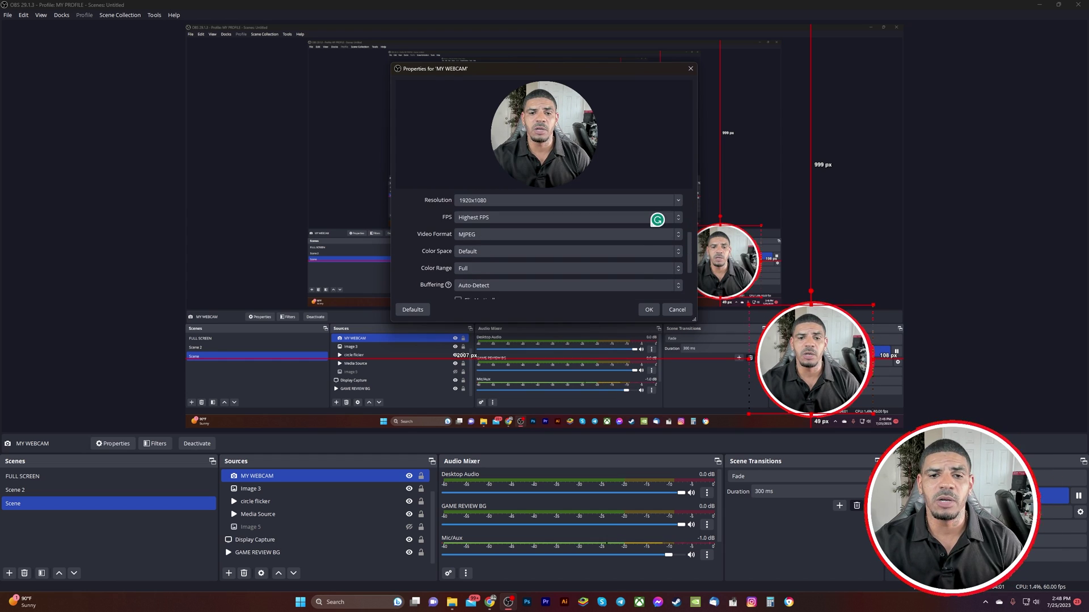
key(Tab)
key(alt+Down)
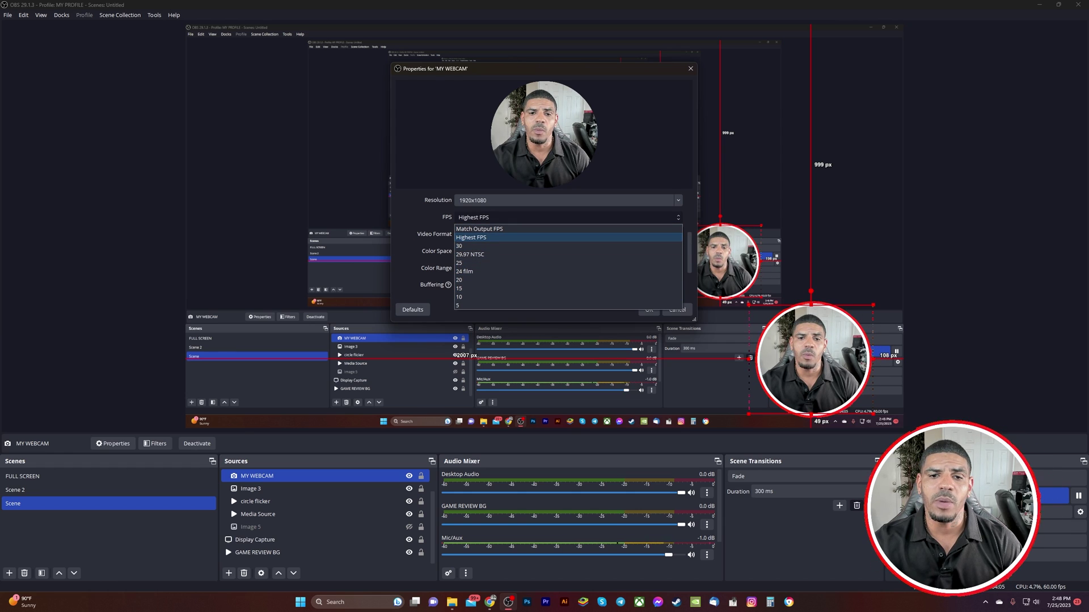
key(Escape)
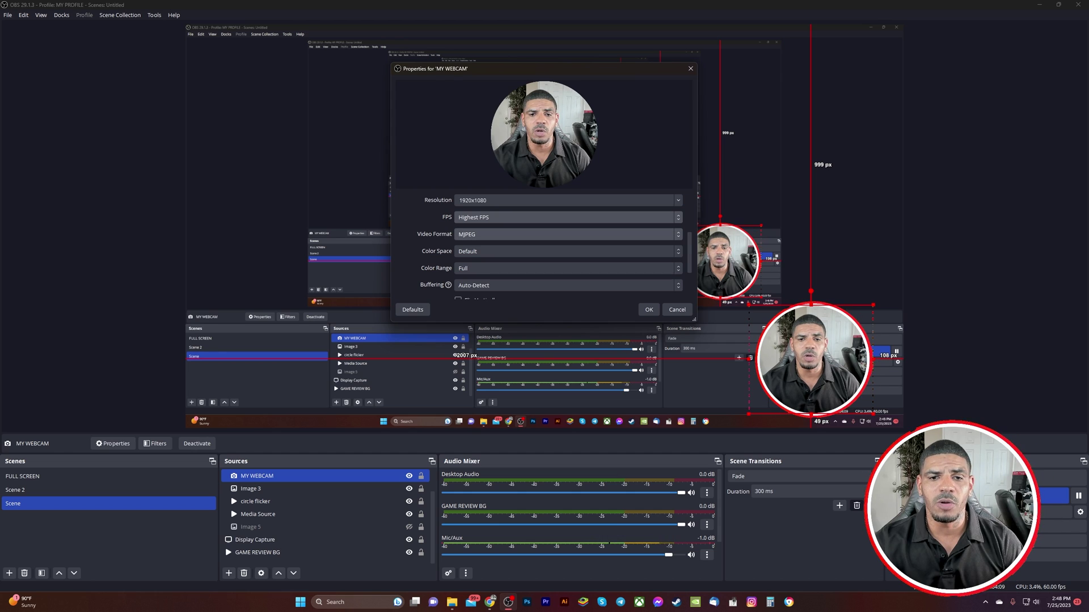
Step: Keep MJPEG video format and Full colour range, apply, and reopen MY WEBCAM properties
click(567, 234)
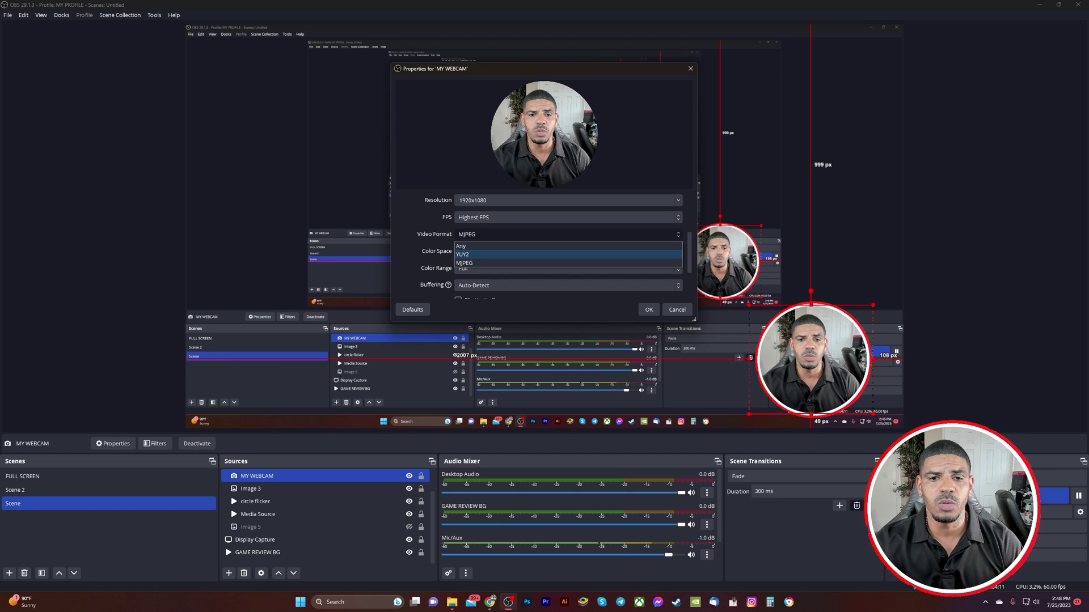
key(Return)
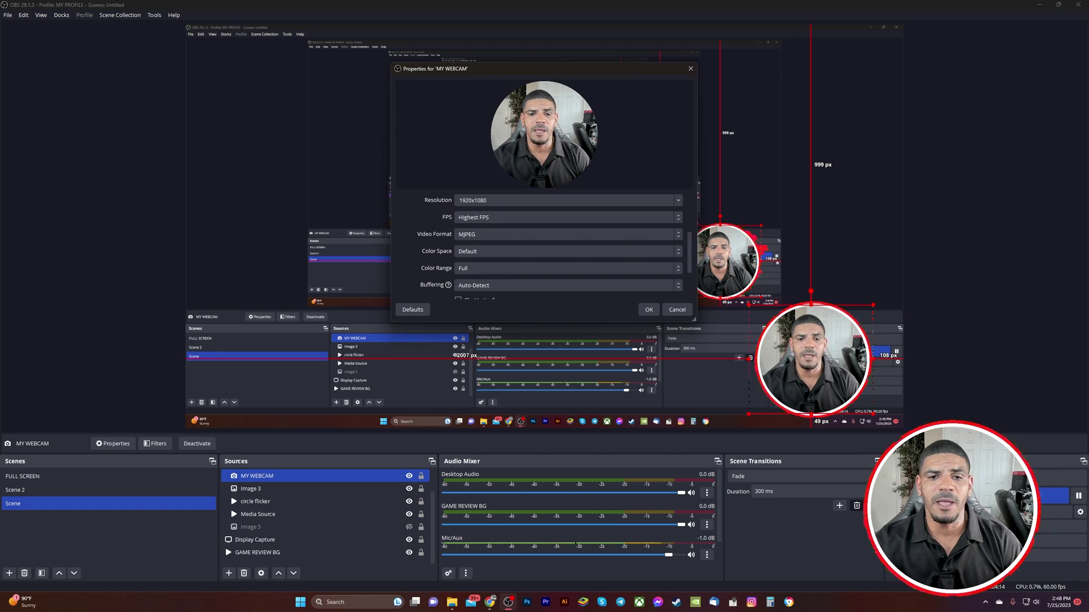
scroll(567, 243, down, 1)
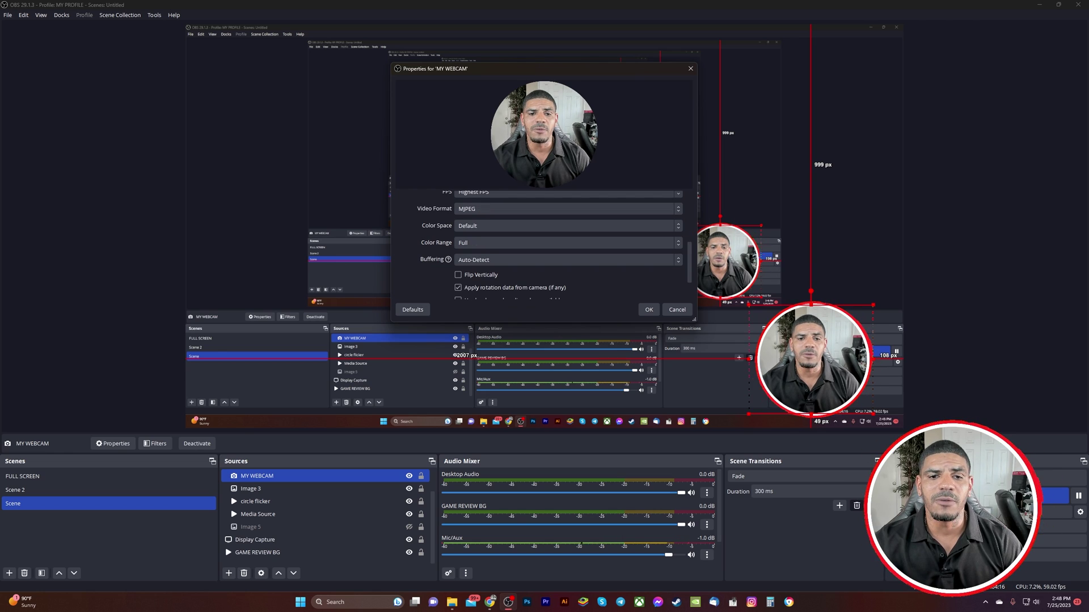
click(567, 243)
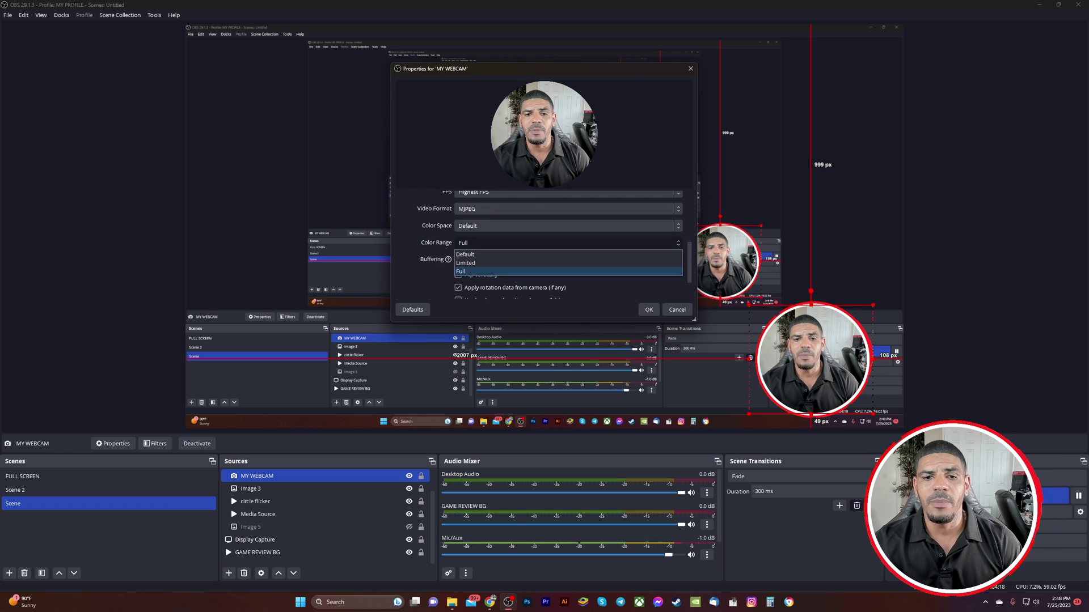
key(Return)
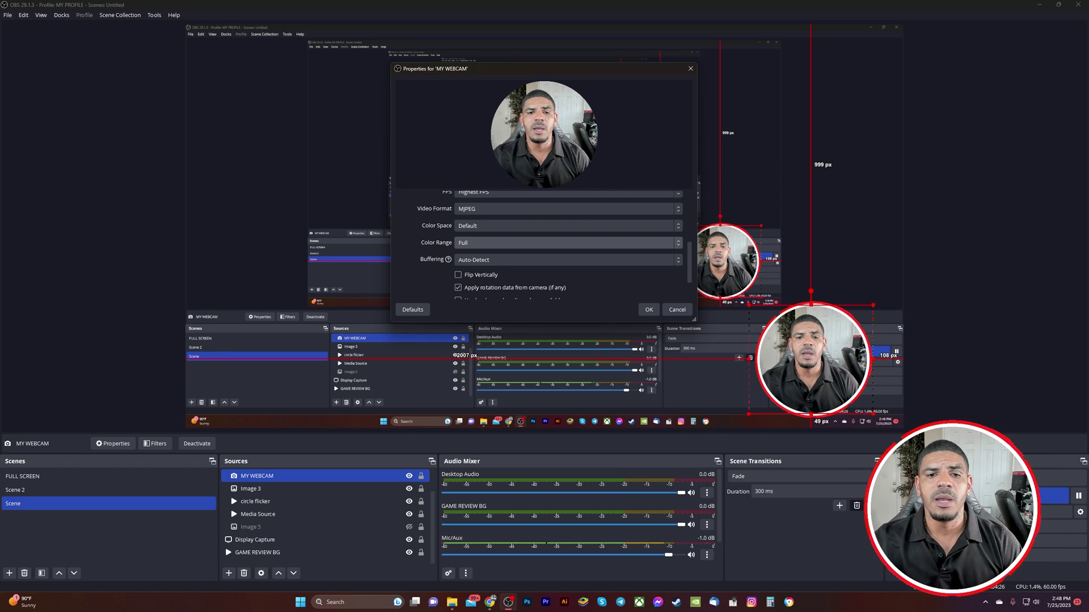
scroll(540, 244, down, 3)
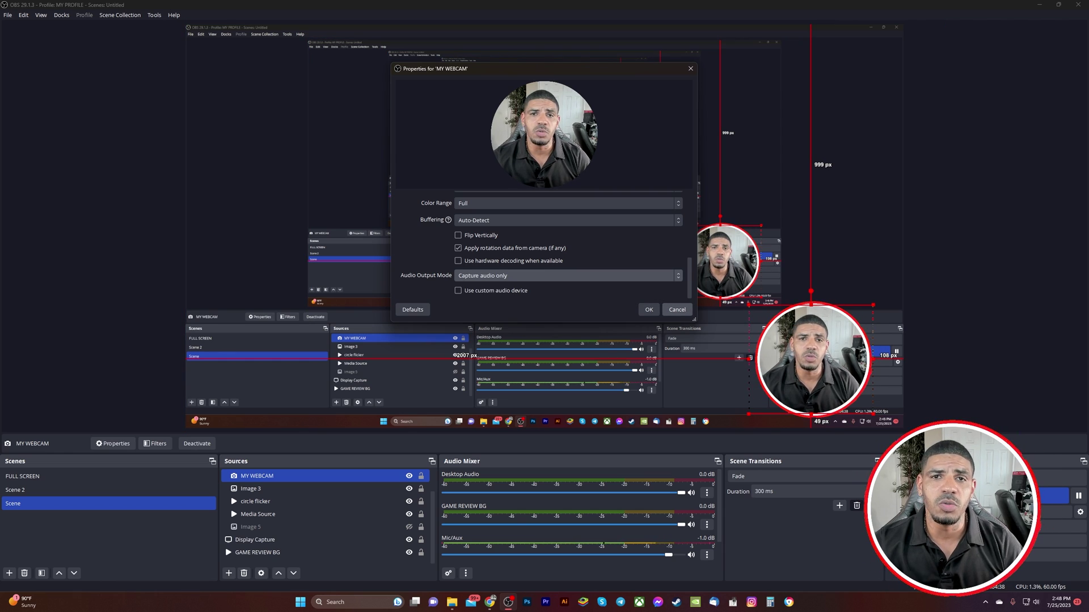
click(648, 309)
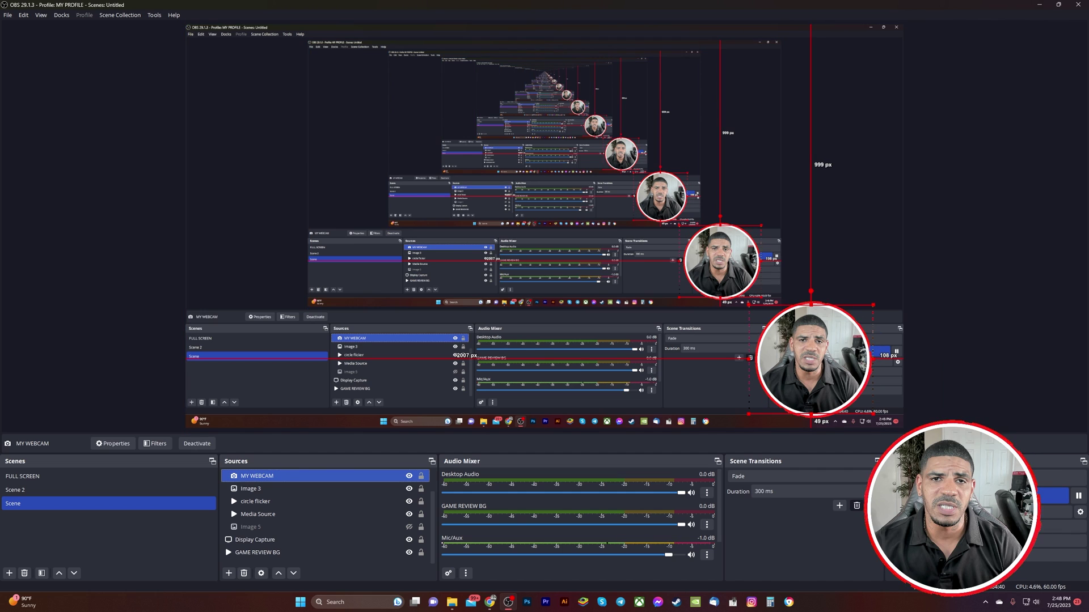
right_click(299, 475)
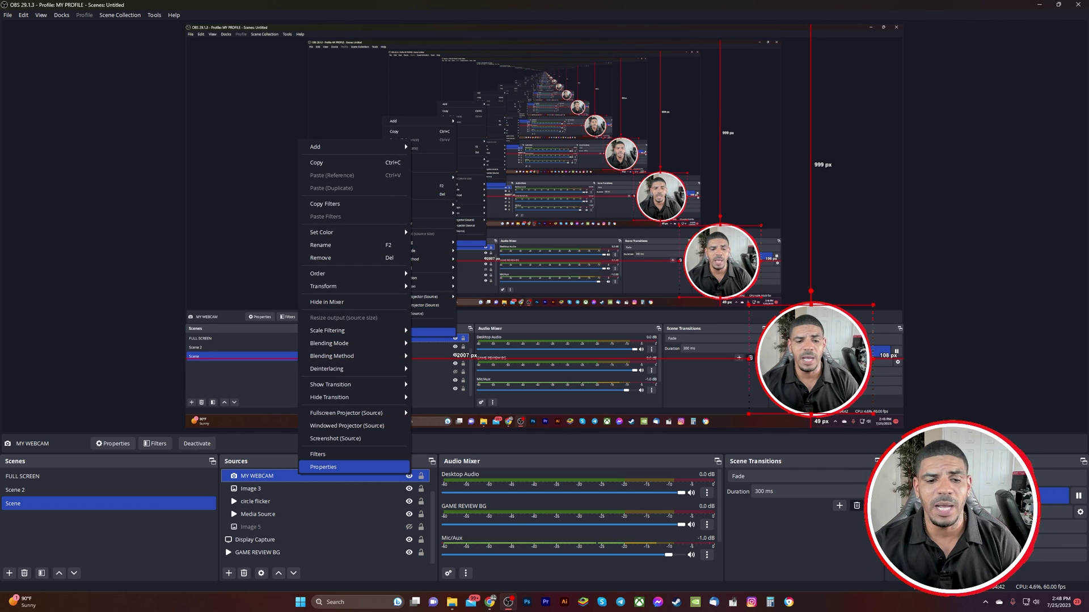
click(323, 467)
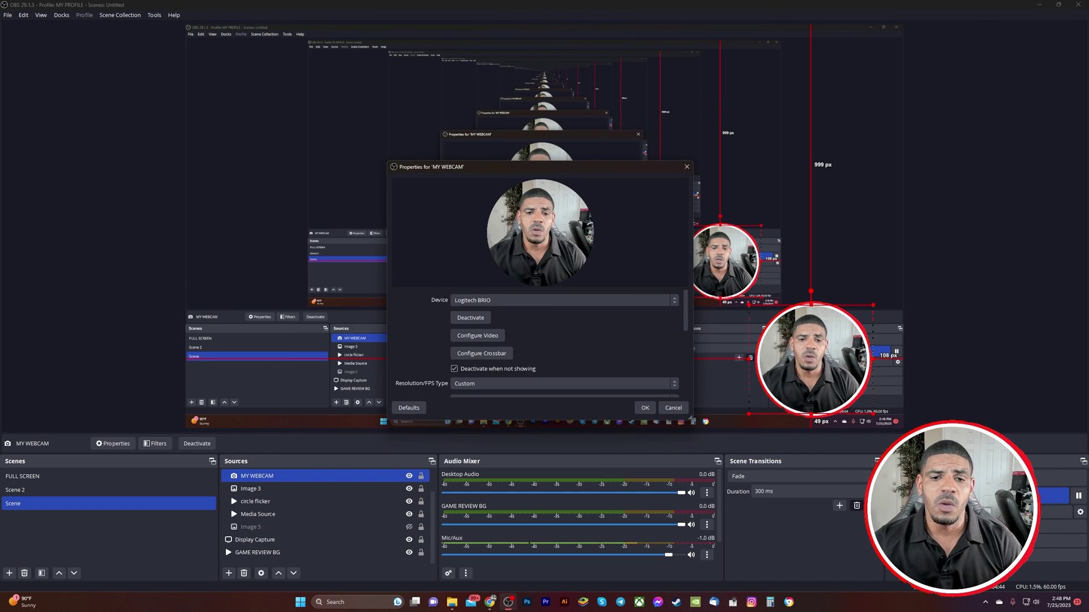
scroll(477, 318, down, 1)
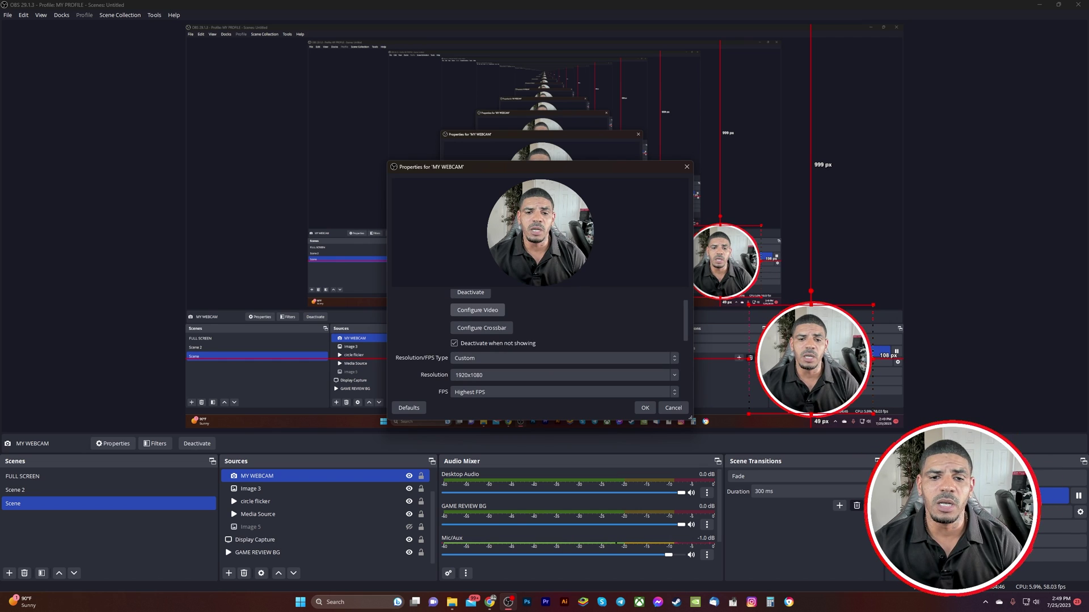
click(477, 310)
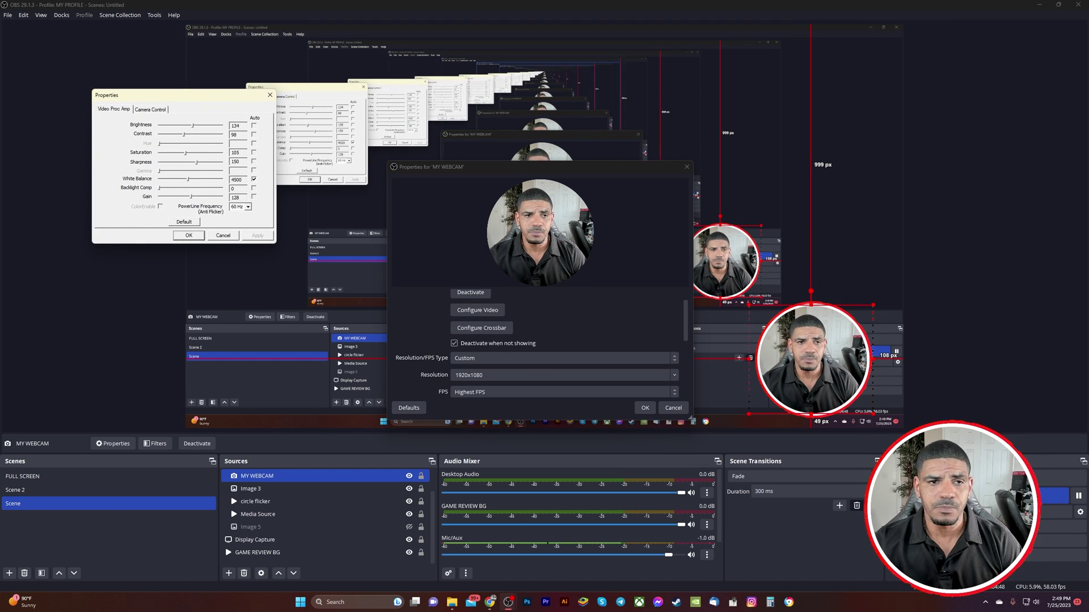
drag(180, 95, 288, 120)
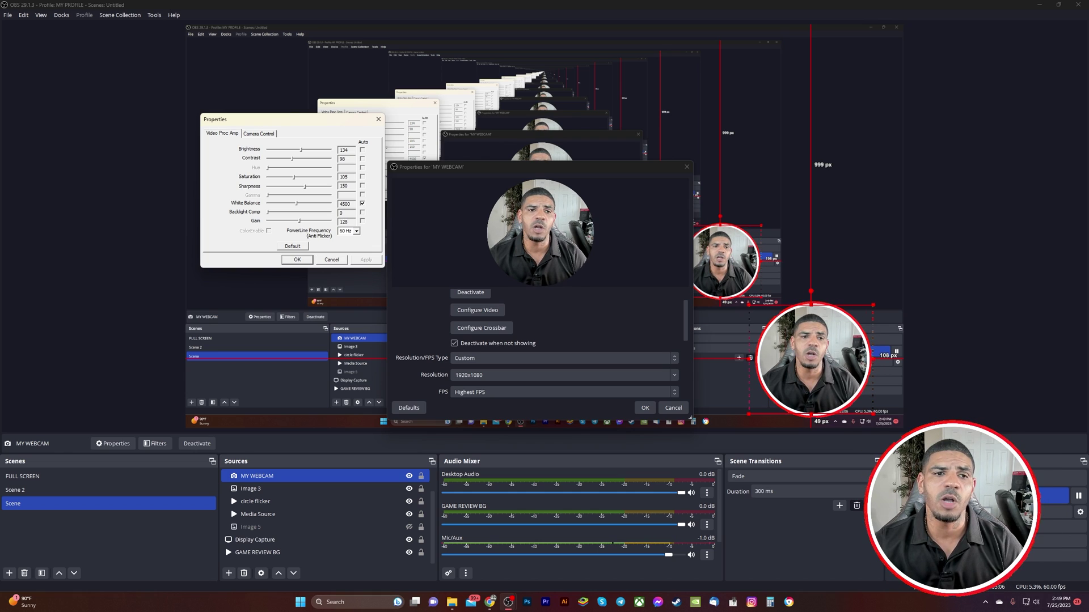
click(258, 133)
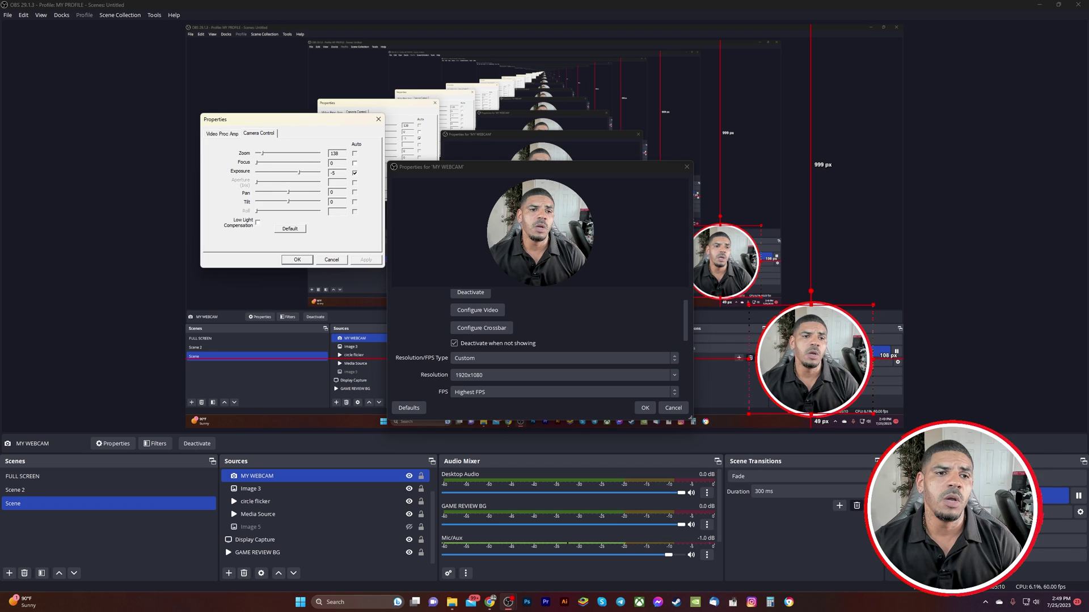
click(222, 133)
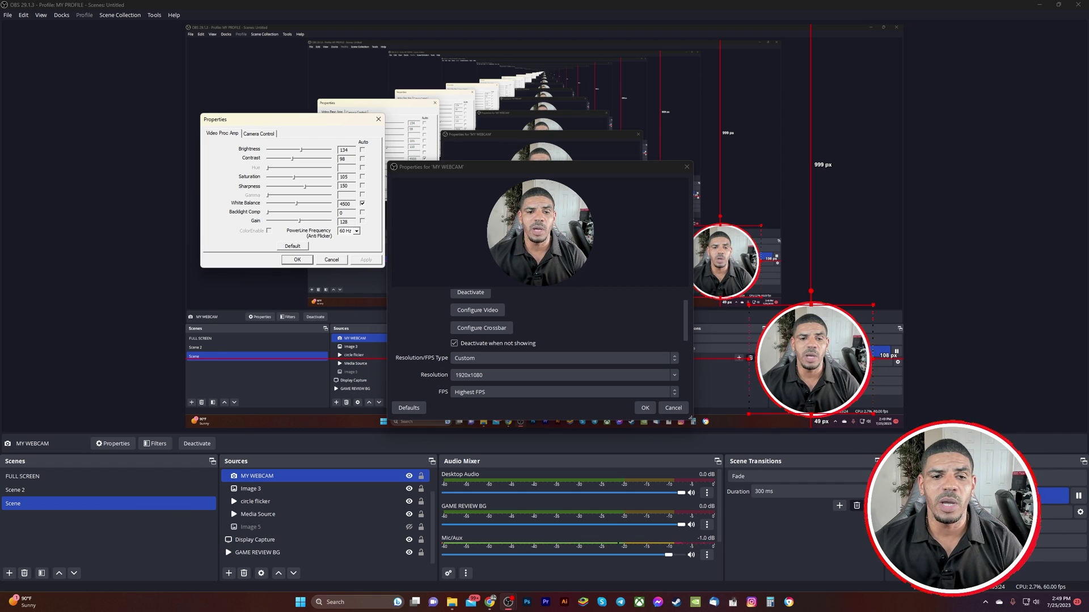
click(332, 260)
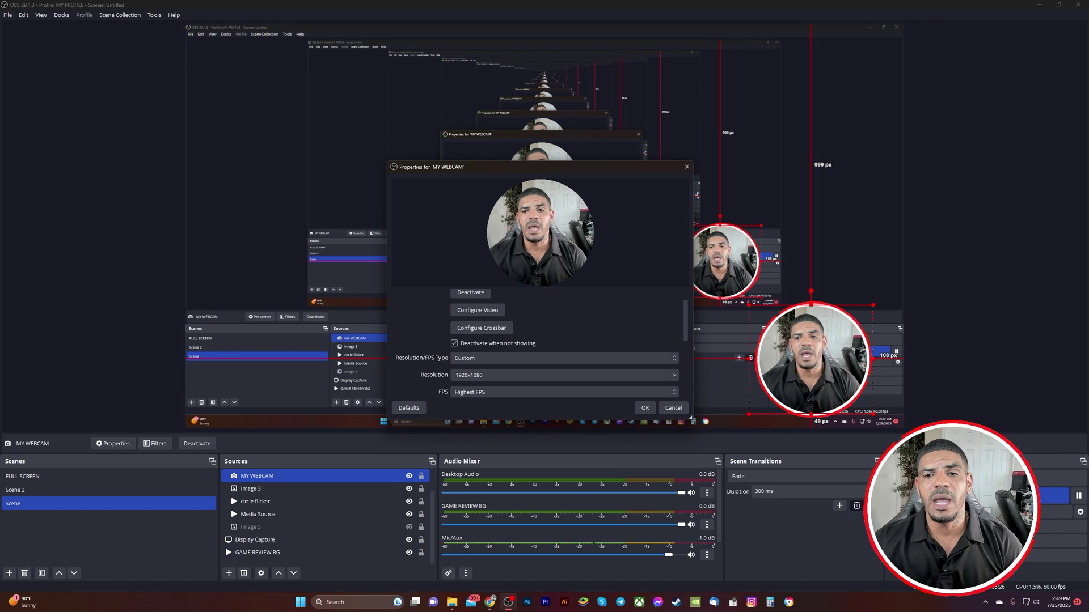
Step: Close the MY WEBCAM properties window in OBS Studio
click(687, 166)
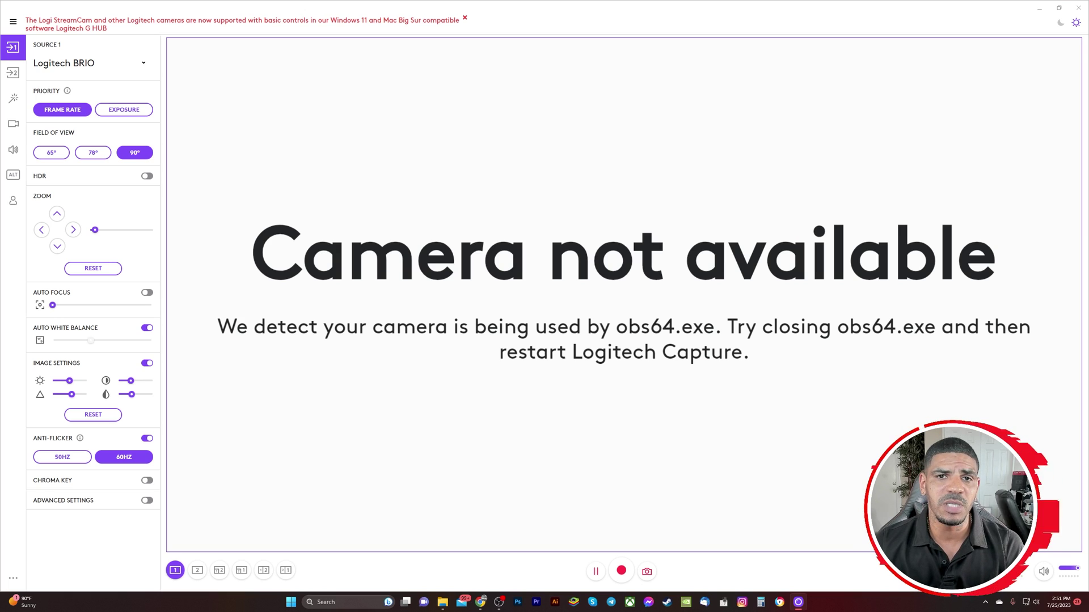
Step: Snap Logitech Capture to the right at full screen height, with OBS Studio in front
key(super+Down)
drag(567, 203, 758, 19)
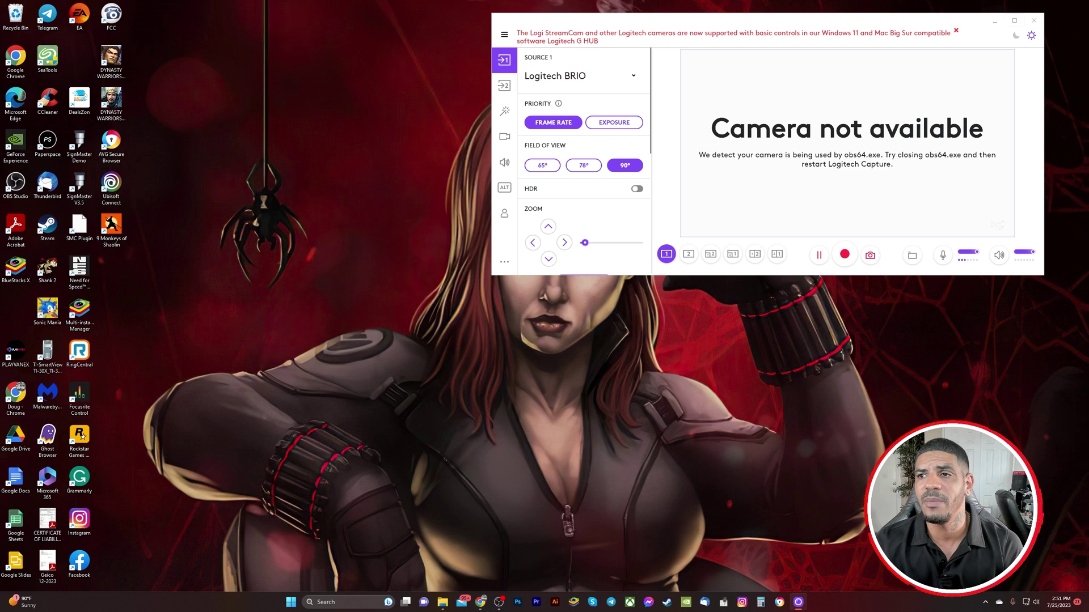
key(super+Up)
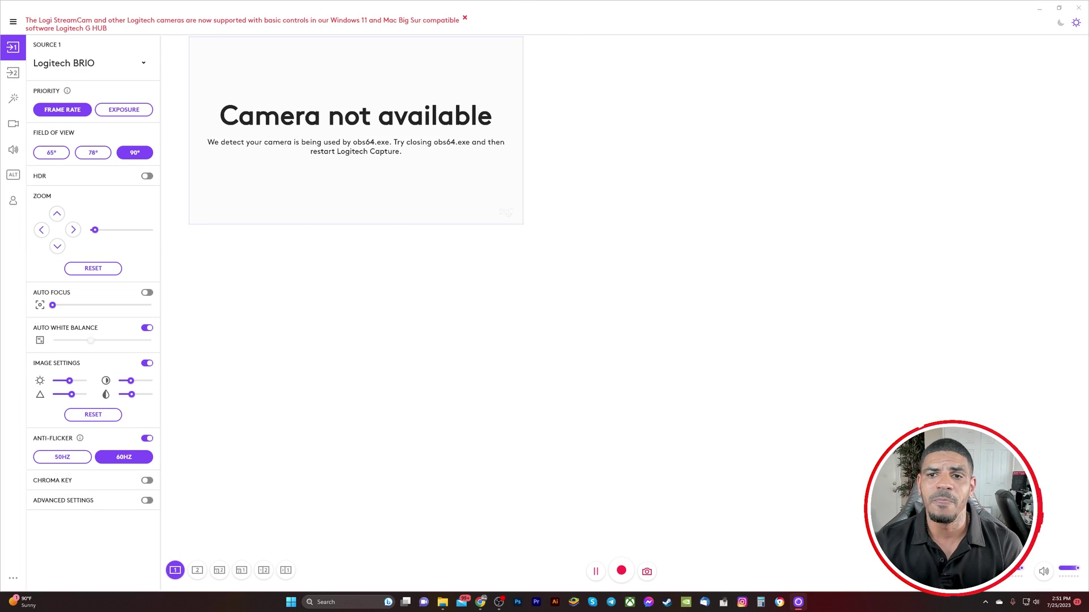
key(super+Down)
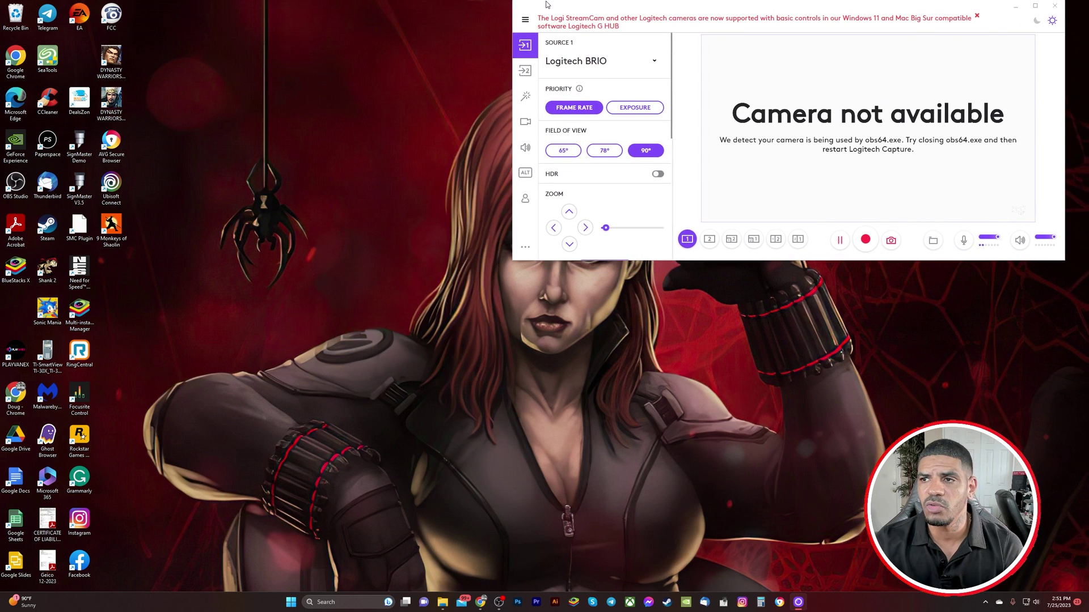
key(super+shift+Up)
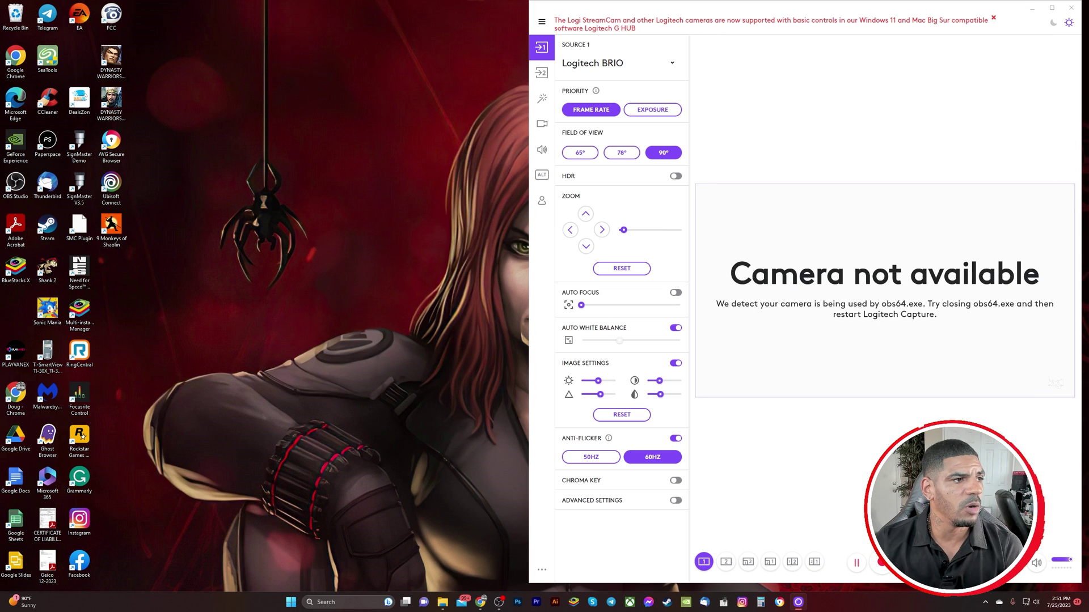
key(alt+Tab)
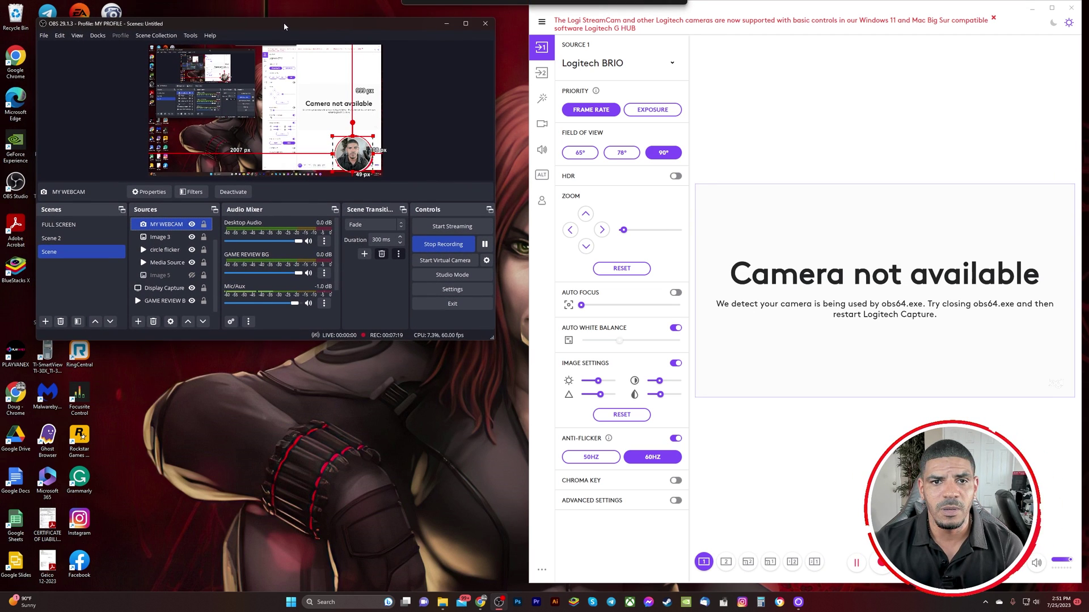
Step: Lower the OBS window slightly and stretch its bottom edge down for a bigger preview
drag(284, 22, 283, 30)
drag(487, 348, 514, 543)
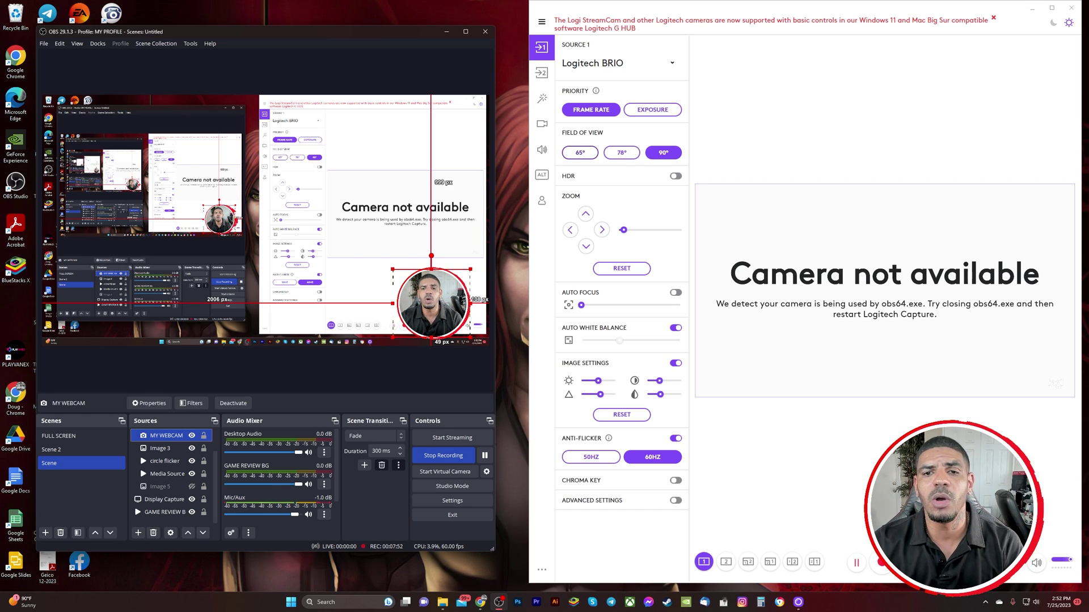
click(580, 153)
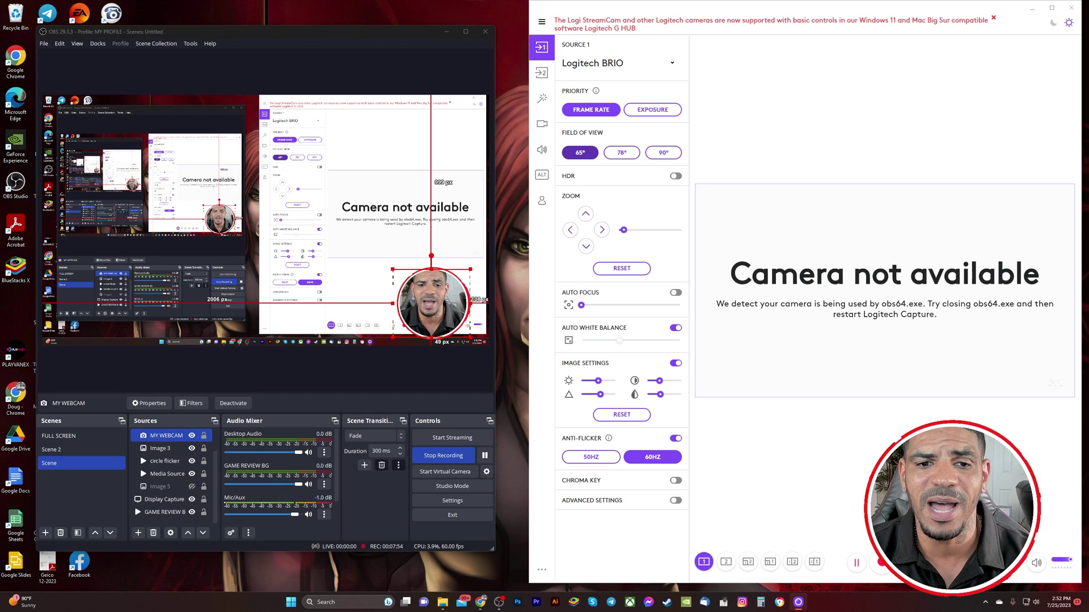
click(663, 153)
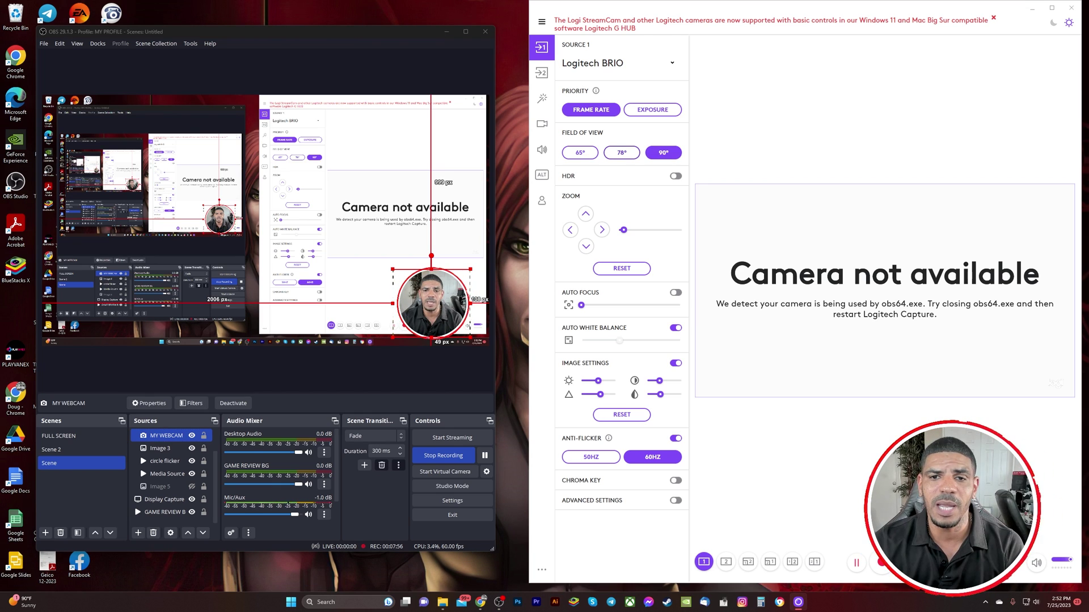
click(580, 152)
click(662, 152)
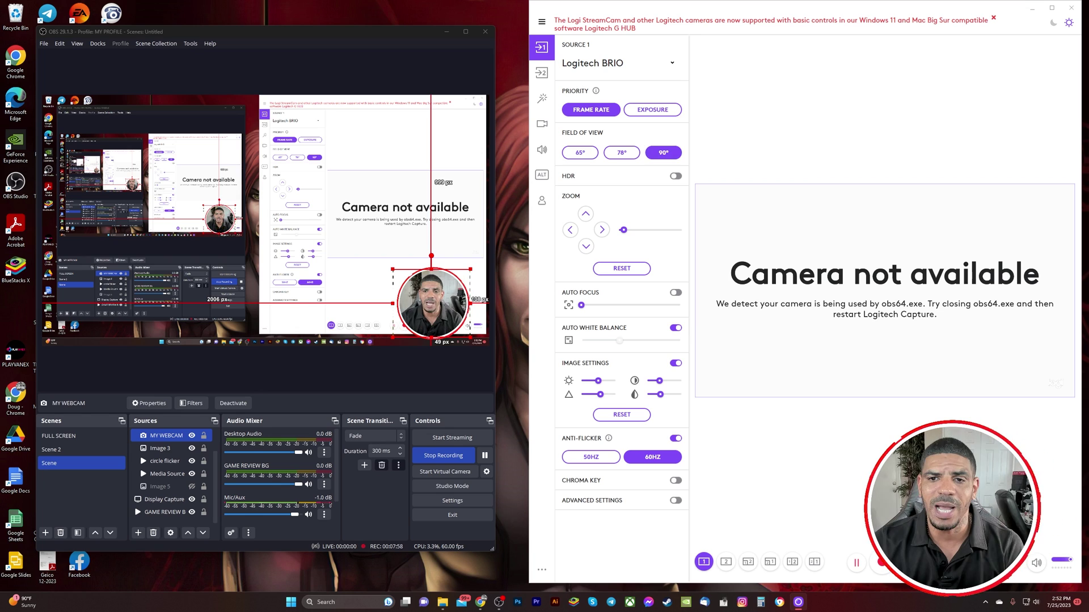
click(622, 153)
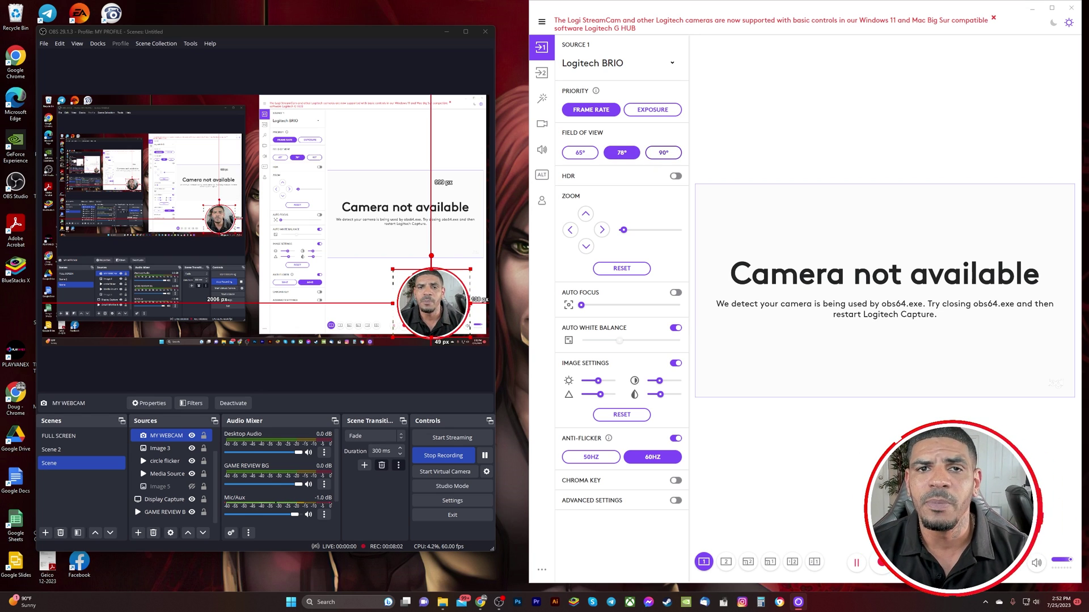
click(663, 152)
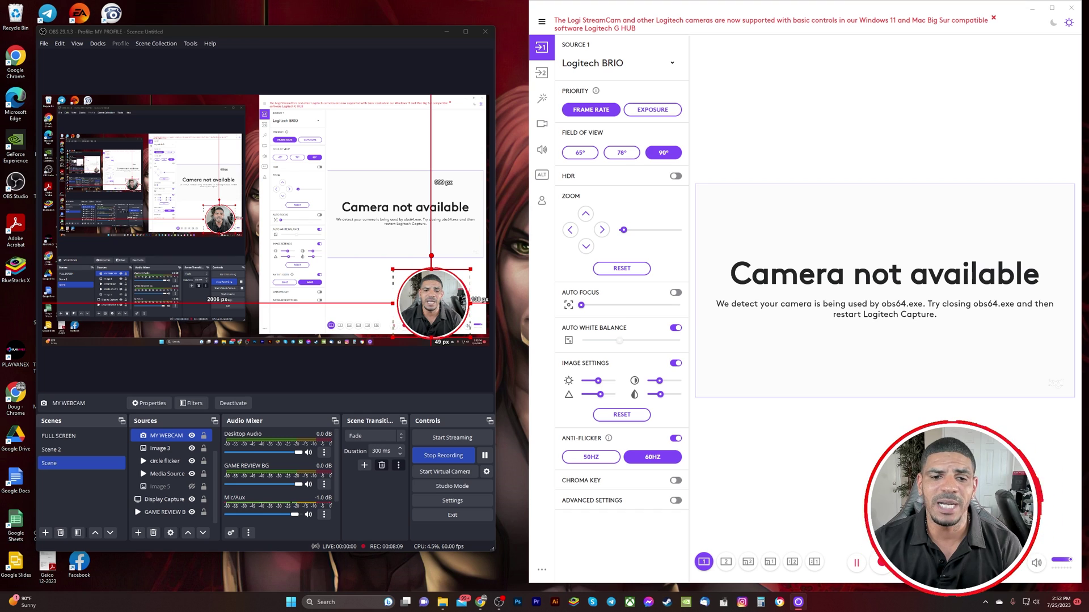
click(675, 176)
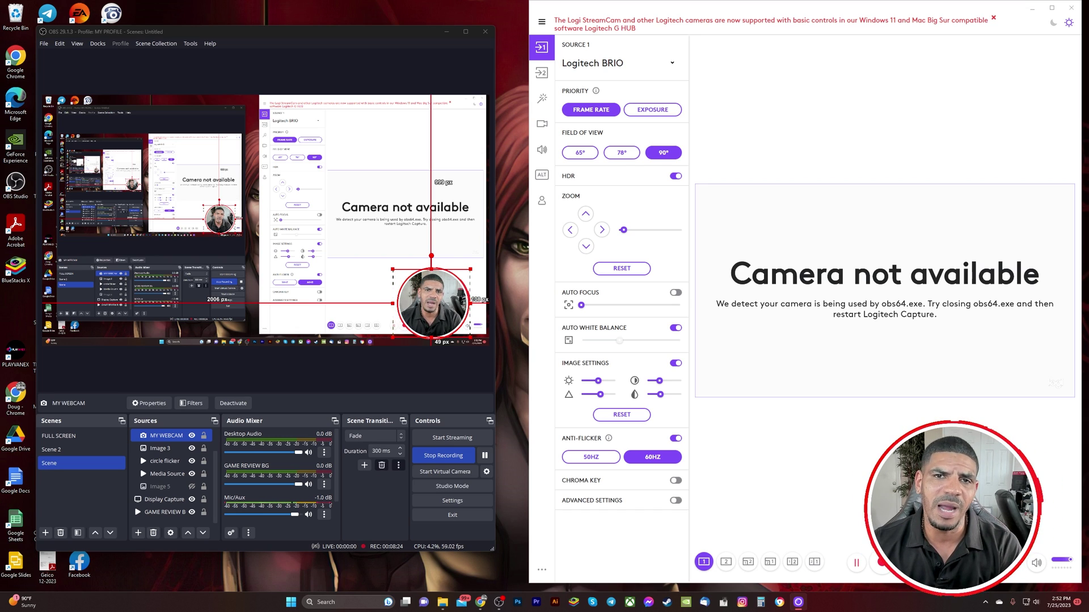
click(676, 175)
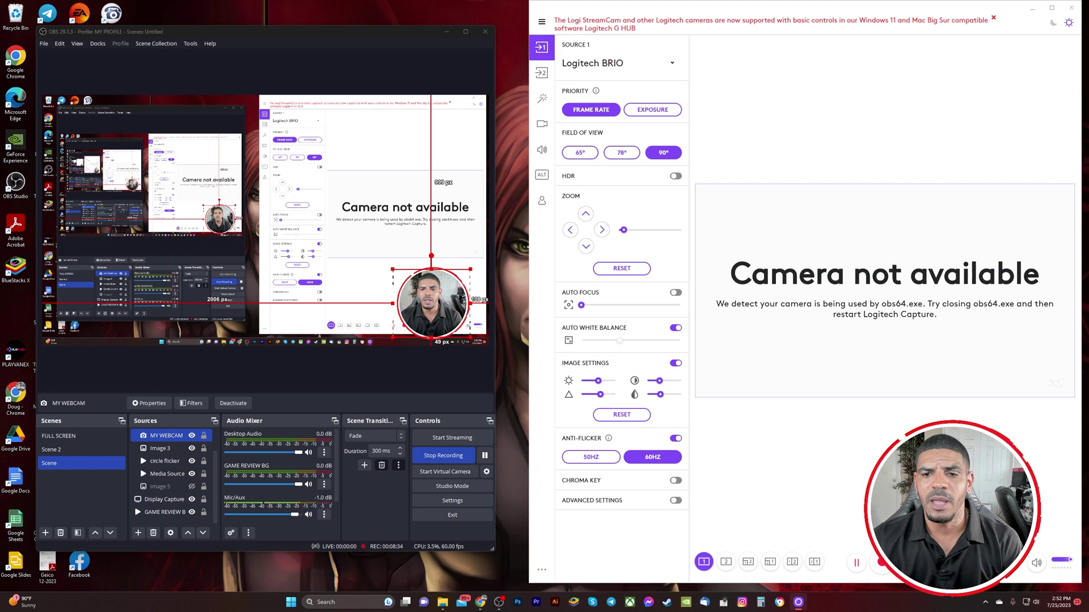
Step: Nudge the Zoom slider to raise the camera zoom to 184%
drag(623, 230, 624, 230)
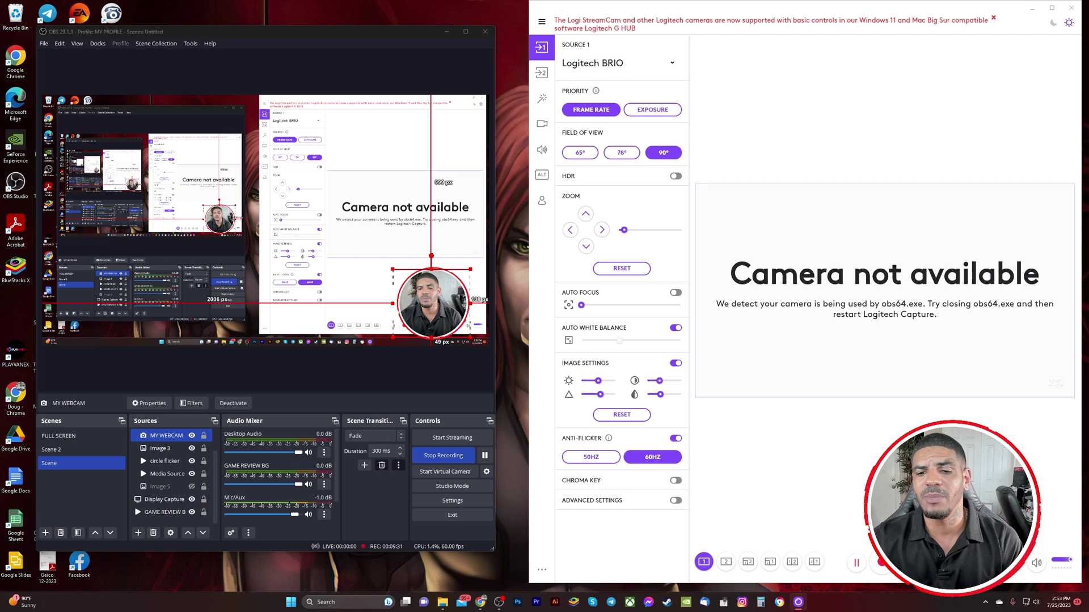
Step: Nudge the Image Settings brightness slider up to 156
drag(597, 381, 598, 381)
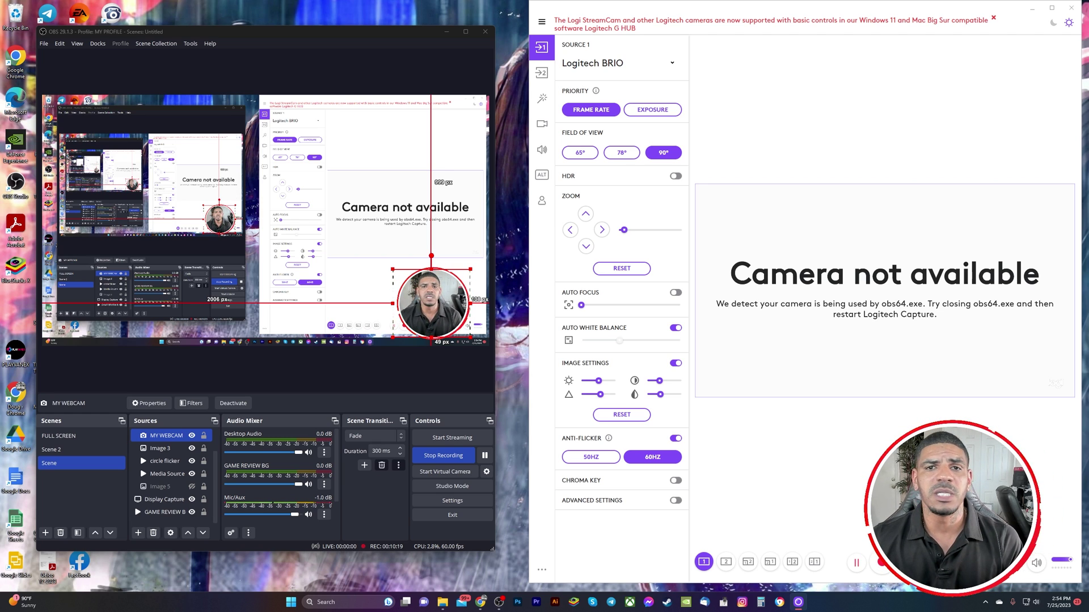
Step: Shift the Logitech Capture window slightly to the left
drag(567, 7, 541, 8)
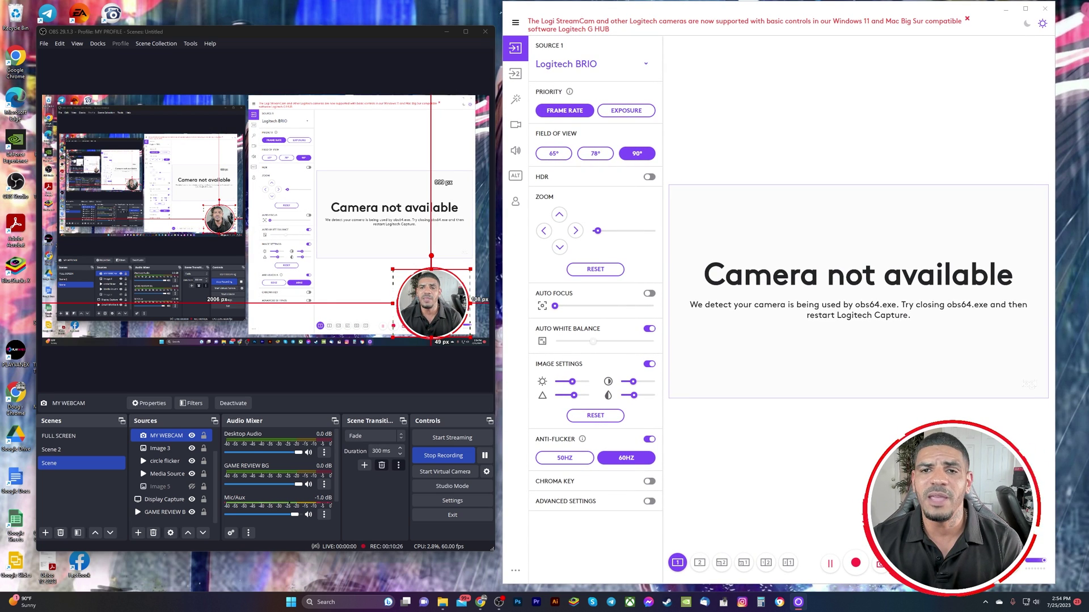